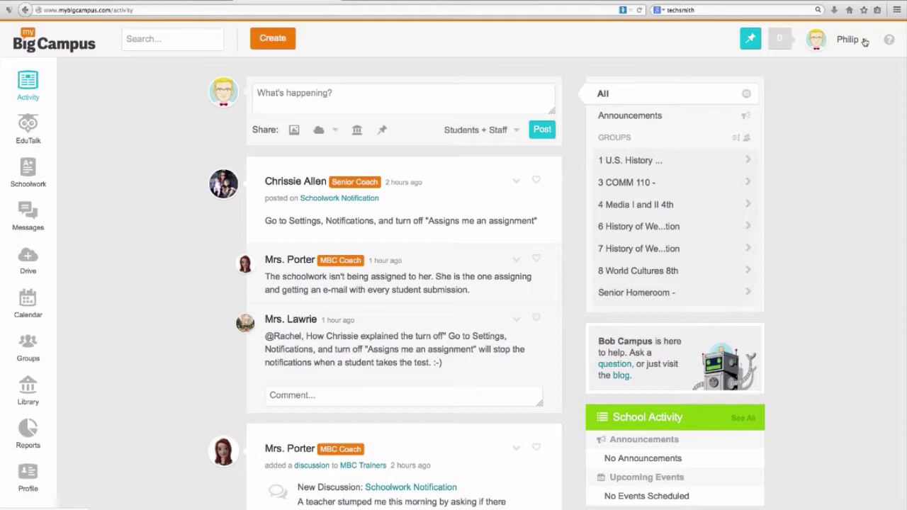
# Step: Open the account settings and set the salutation to Mr. in the account information
pyautogui.click(864, 41)
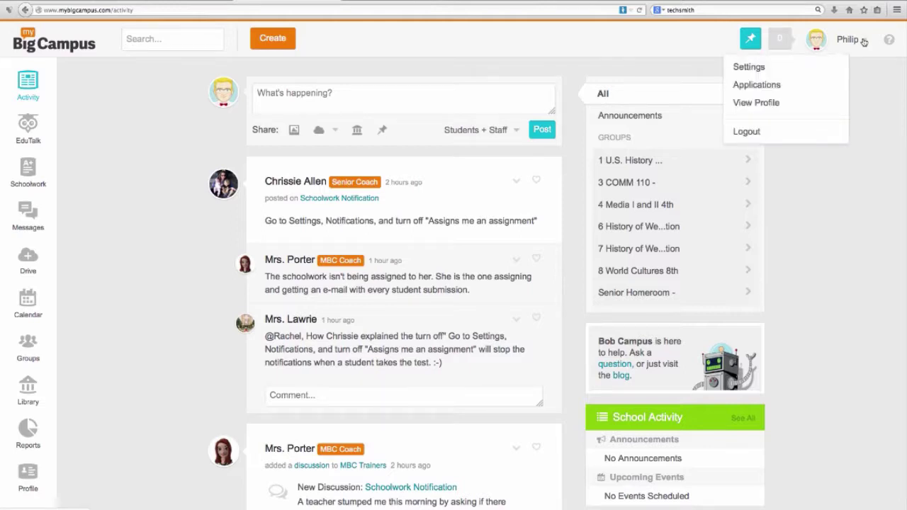
pyautogui.click(797, 66)
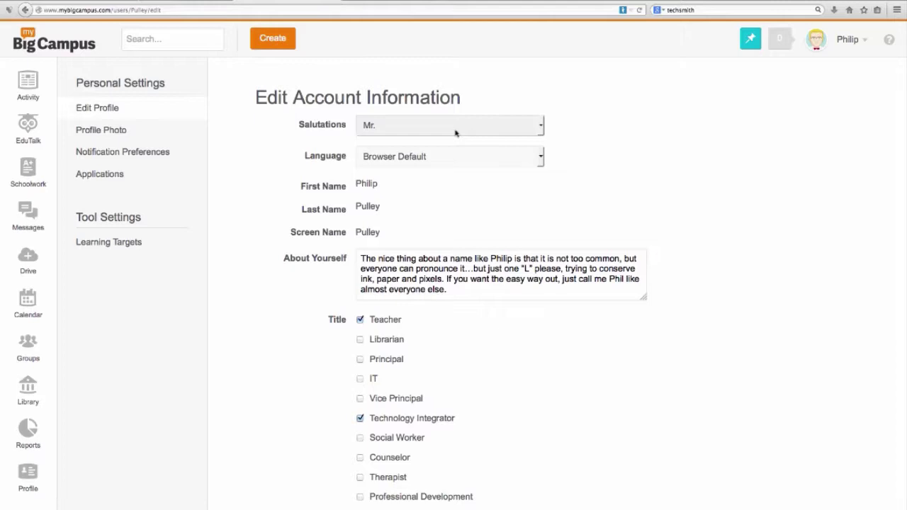
pyautogui.click(507, 127)
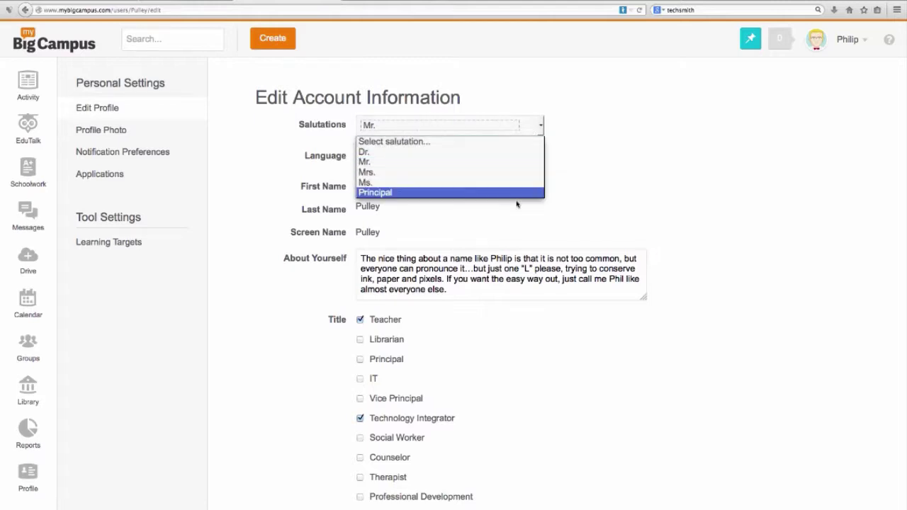
pyautogui.click(507, 141)
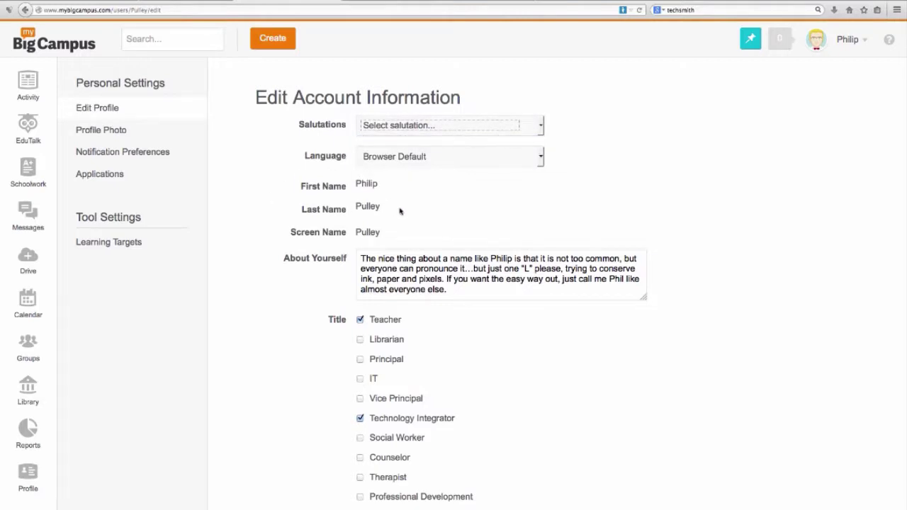
pyautogui.click(541, 126)
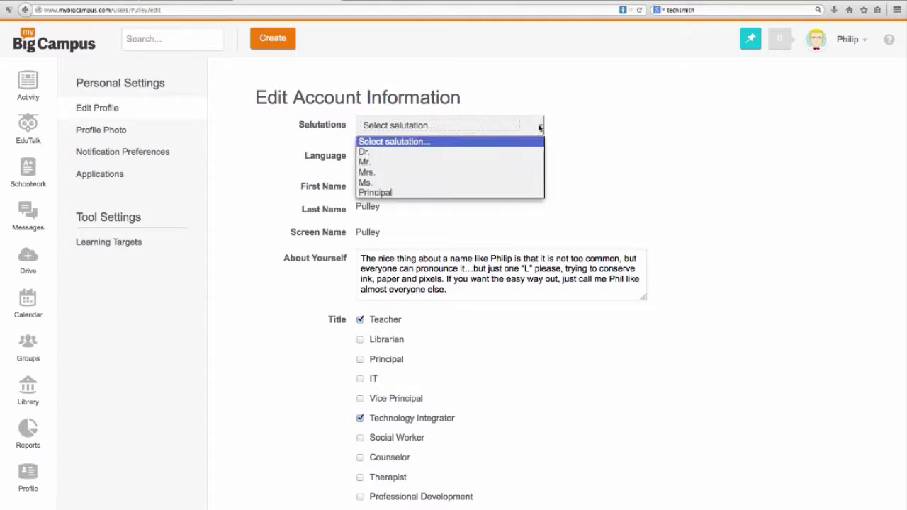
pyautogui.click(516, 162)
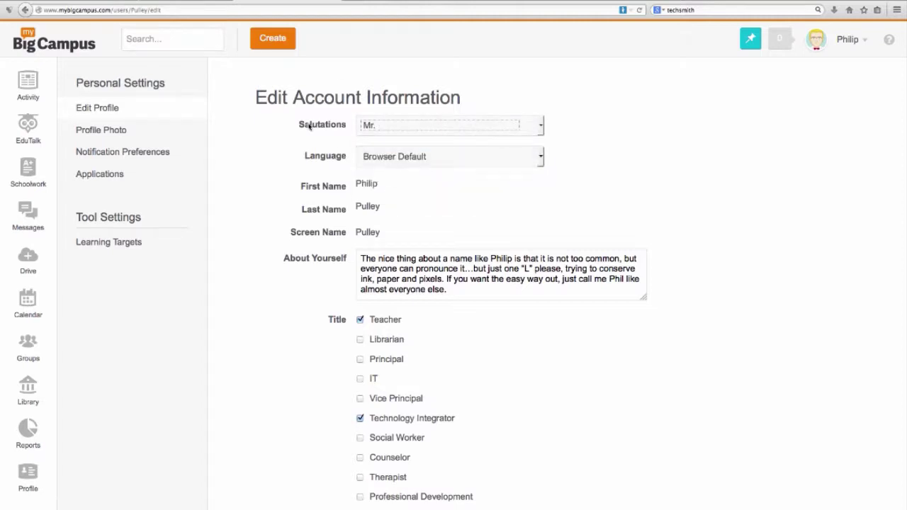
# Step: Review the About Yourself text and the title, subject, grade, contact and profile photo fields of the account information
pyautogui.scroll(-3, 493, 229)
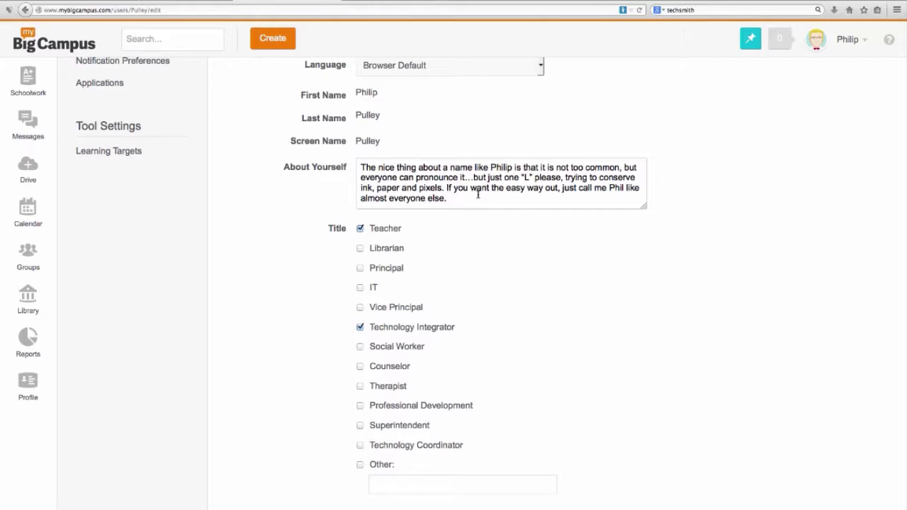
pyautogui.scroll(-15, 478, 195)
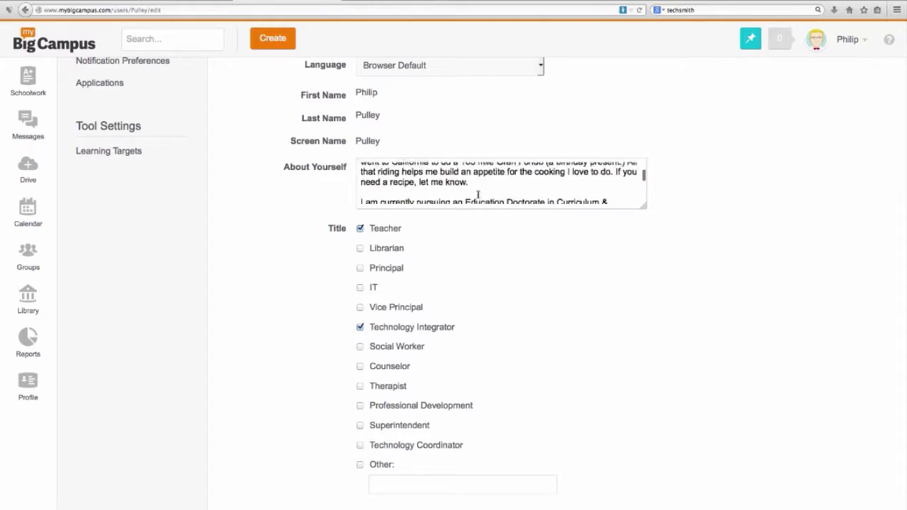
pyautogui.scroll(-5, 477, 195)
pyautogui.scroll(20, 478, 195)
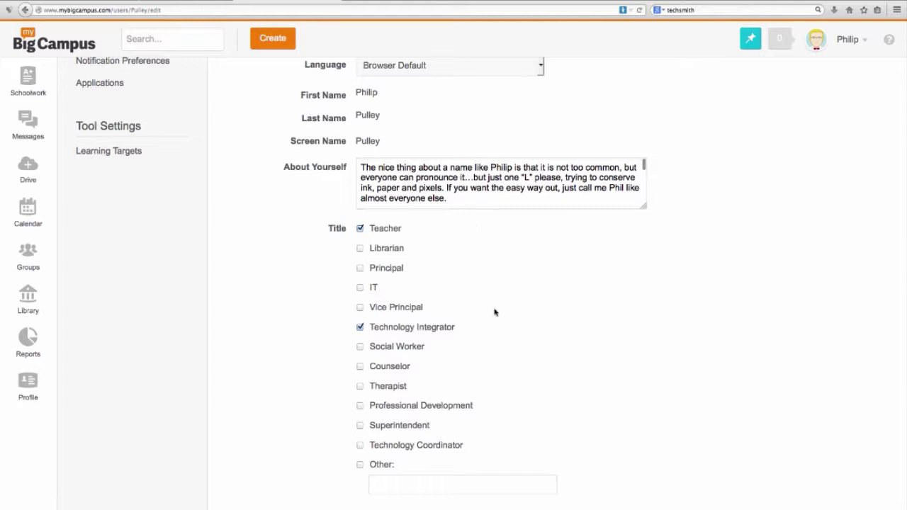
pyautogui.scroll(-3, 493, 311)
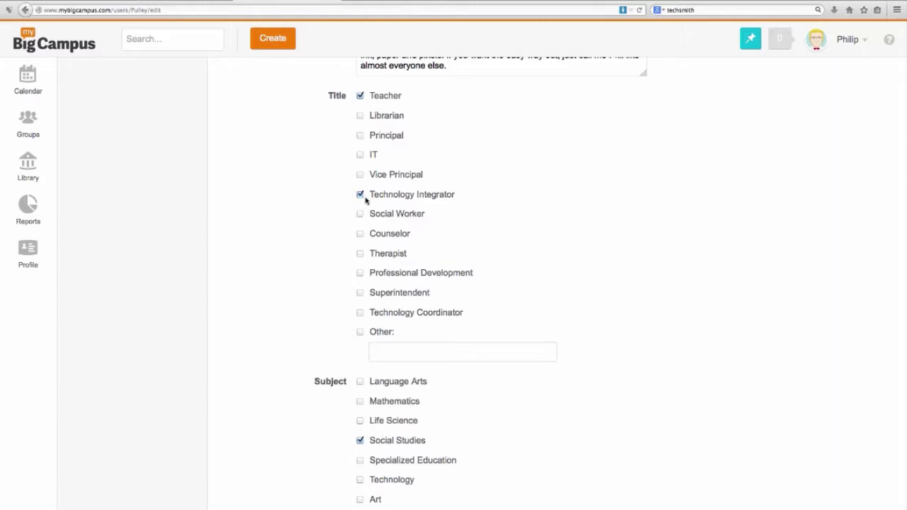
pyautogui.scroll(-5, 364, 200)
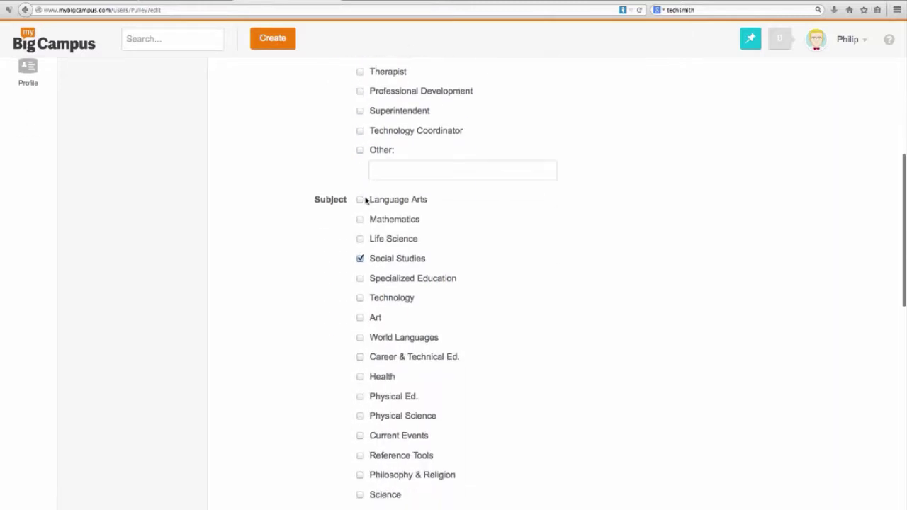
pyautogui.scroll(-2, 339, 236)
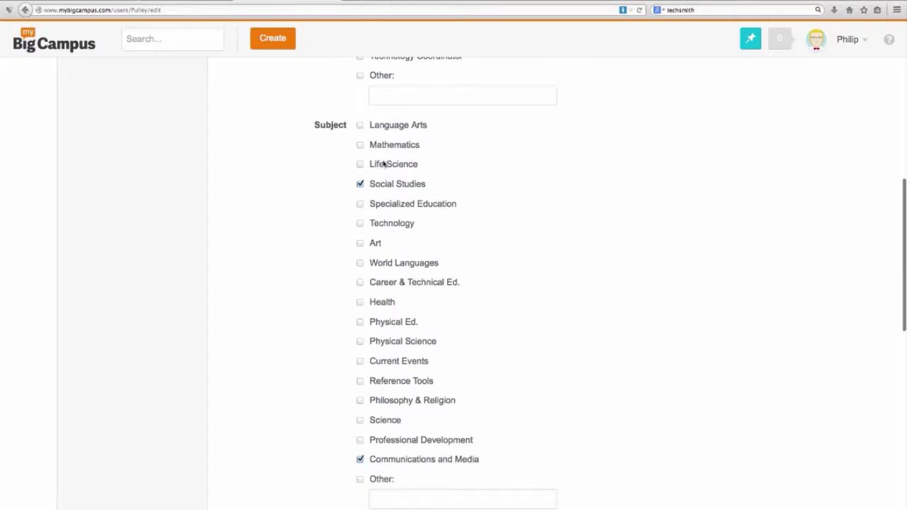
pyautogui.scroll(-1, 387, 424)
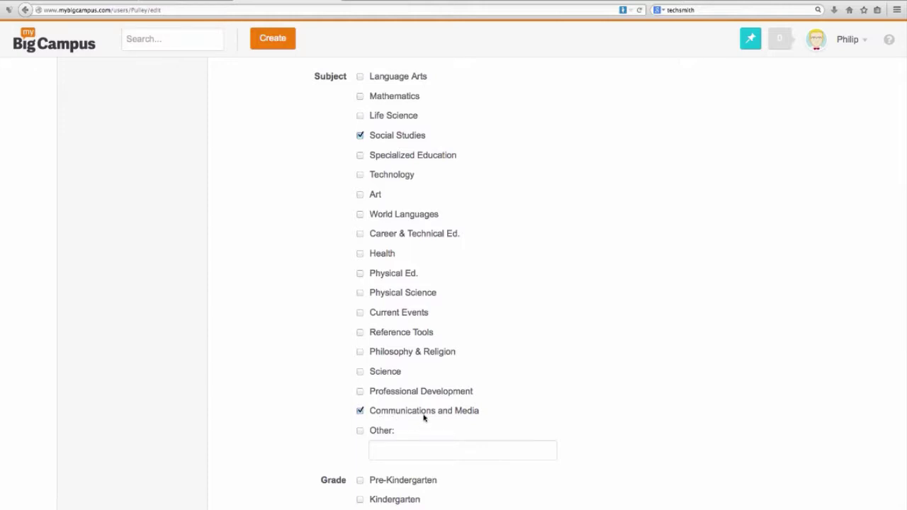
pyautogui.scroll(-5, 424, 418)
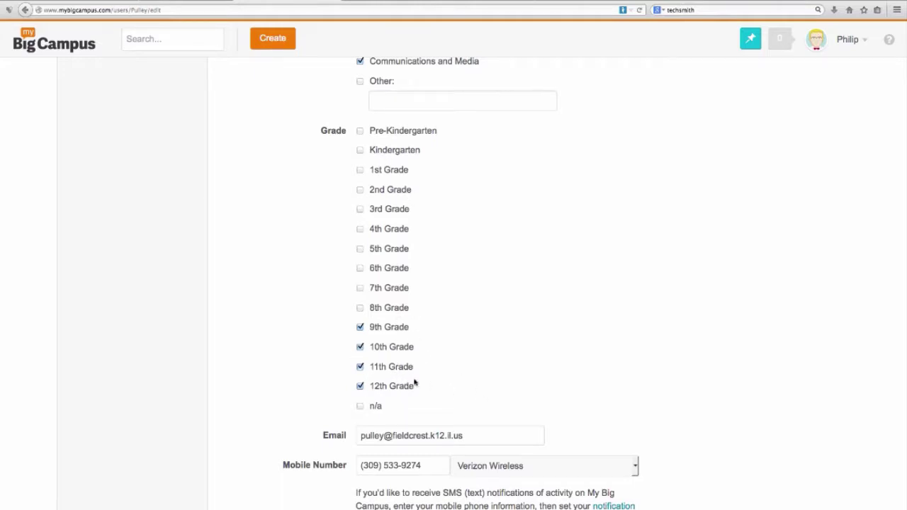
pyautogui.scroll(-4, 415, 382)
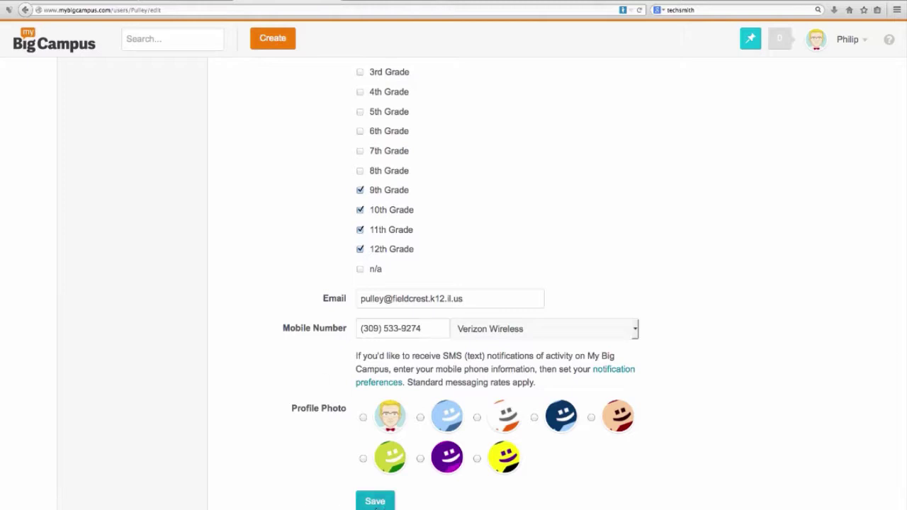
# Step: Save the account information, dismiss the notification and reopen the account settings
pyautogui.click(375, 501)
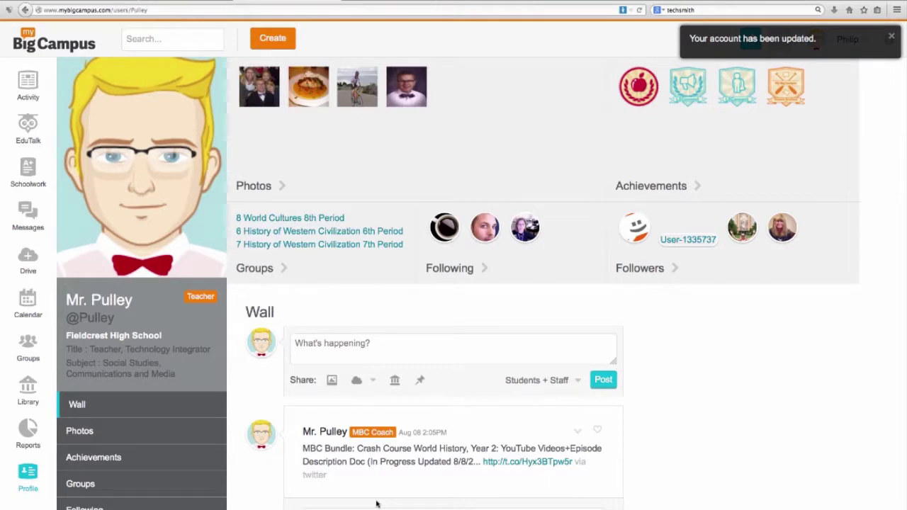
pyautogui.click(893, 37)
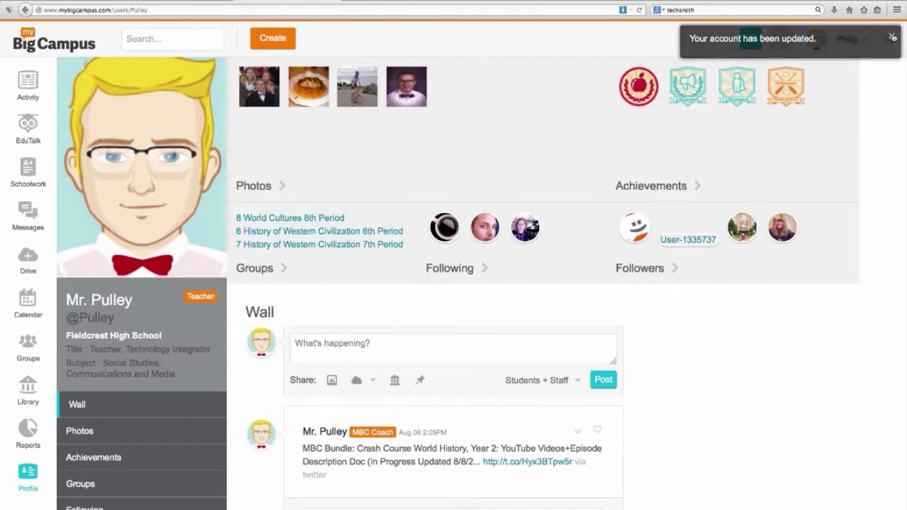
pyautogui.click(865, 44)
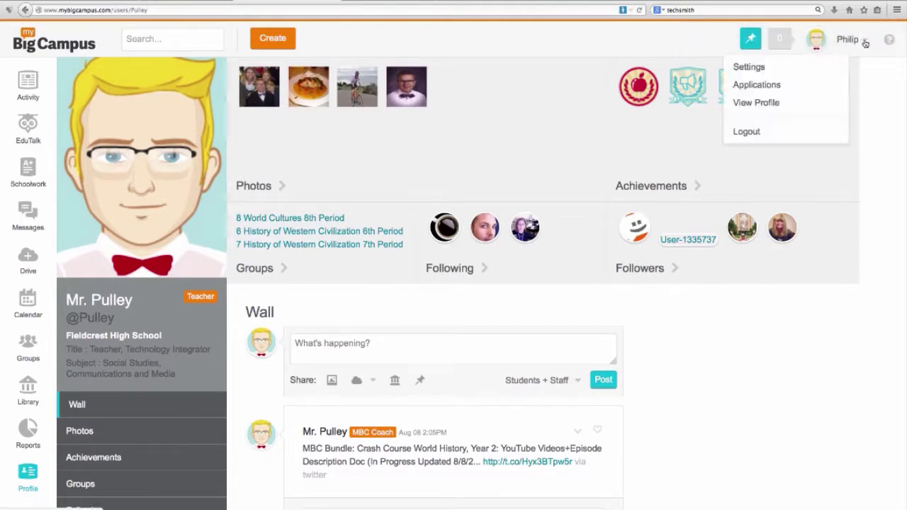
pyautogui.click(777, 68)
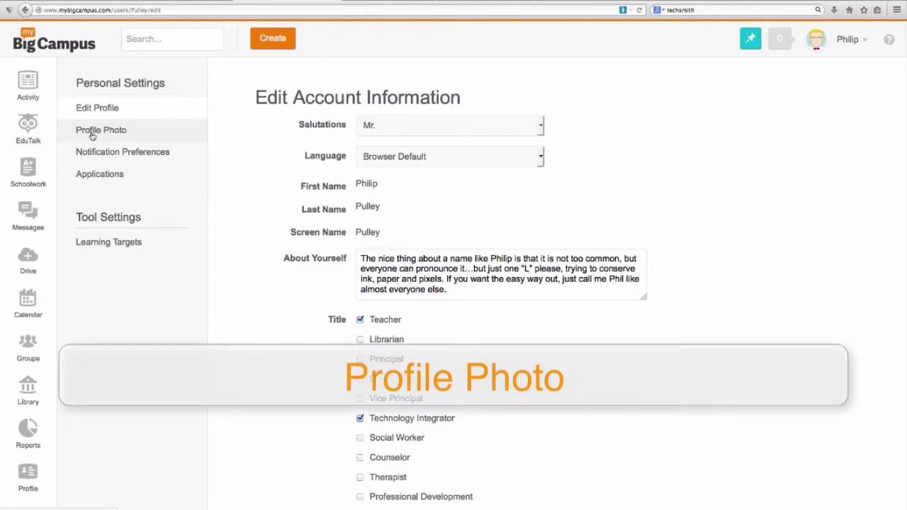
# Step: Look at the profile photo upload dialog and the preset profile photos at the end of the account form
pyautogui.click(92, 134)
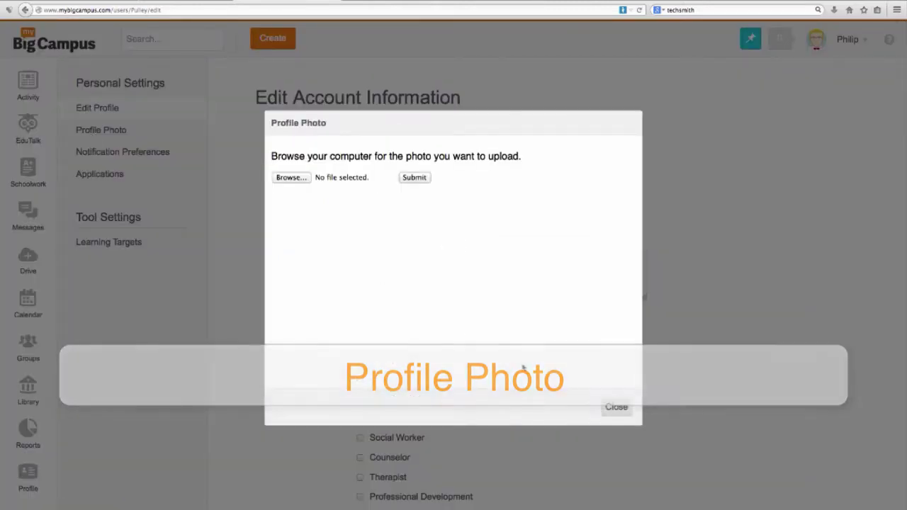
pyautogui.click(608, 409)
pyautogui.scroll(-10, 621, 415)
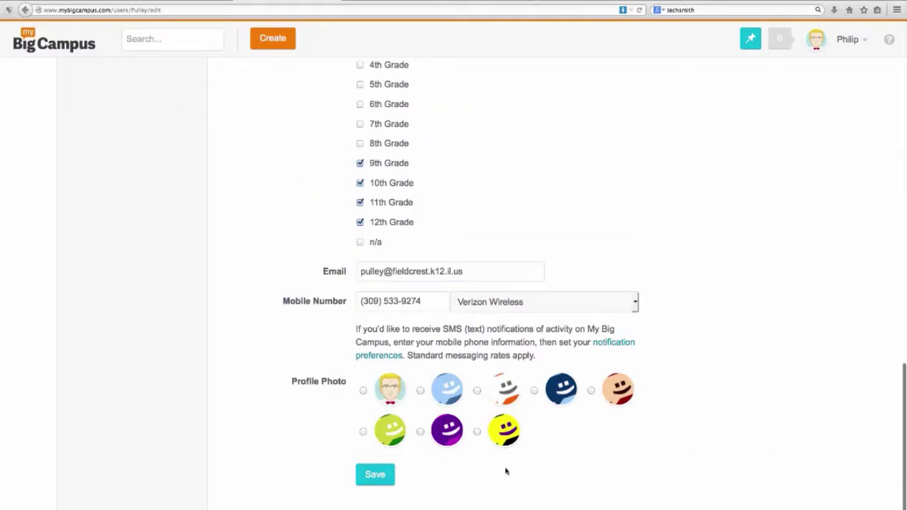
pyautogui.scroll(5, 539, 478)
pyautogui.scroll(10, 538, 479)
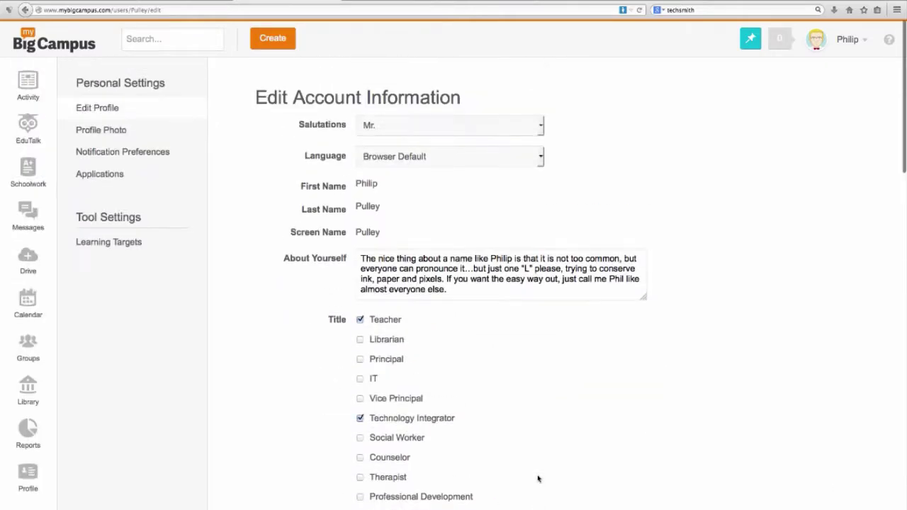
pyautogui.click(105, 135)
pyautogui.click(301, 177)
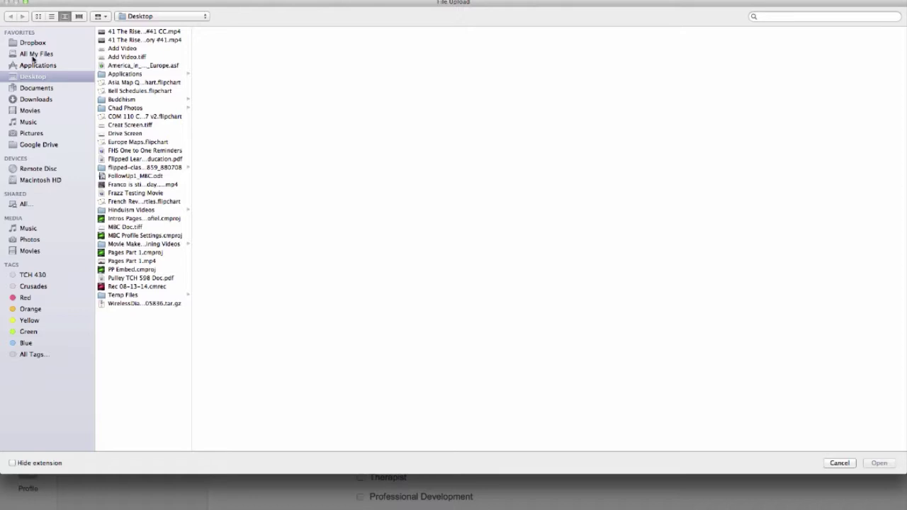
pyautogui.click(32, 43)
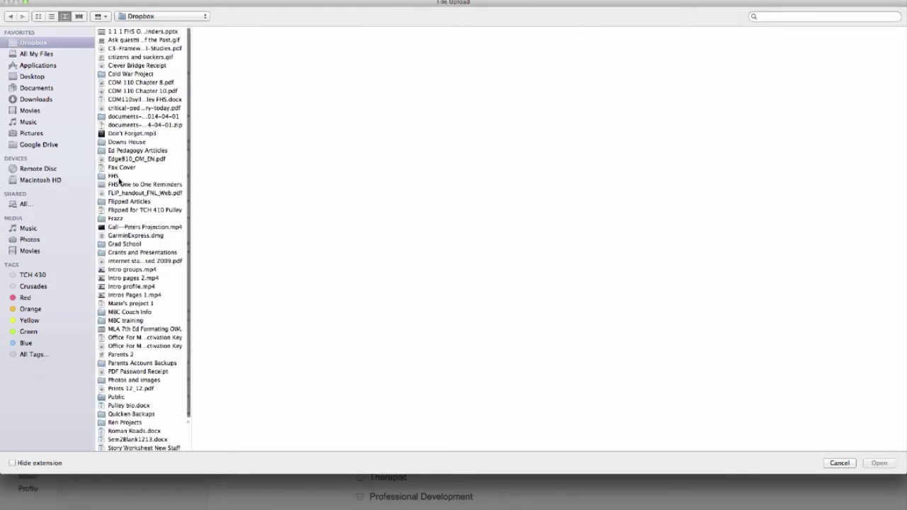
pyautogui.click(122, 380)
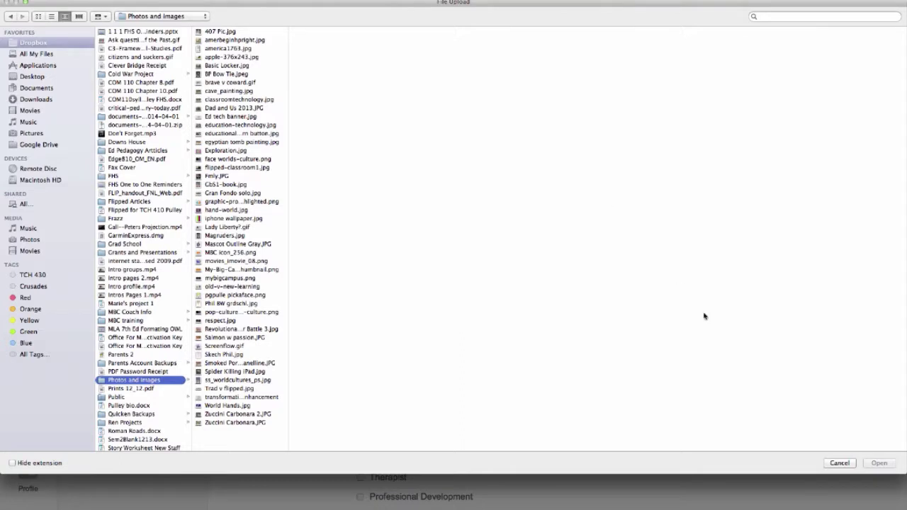
pyautogui.click(839, 464)
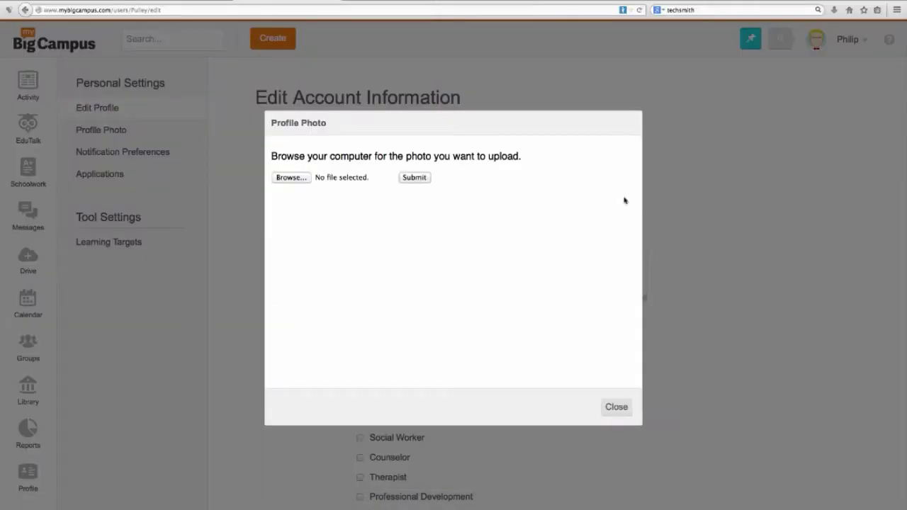
pyautogui.click(621, 409)
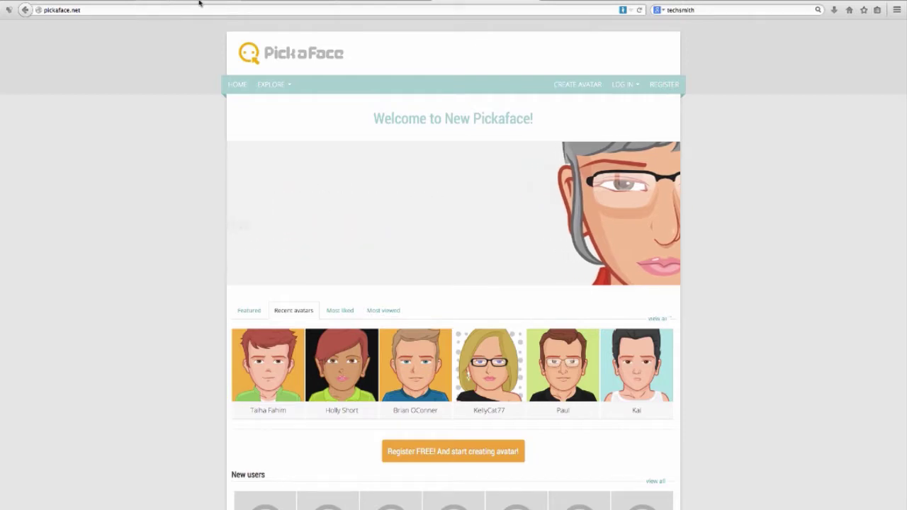
# Step: Return from the Pickaface site to My Big Campus and review the preset profile photo choices in the account form
pyautogui.click(281, 1)
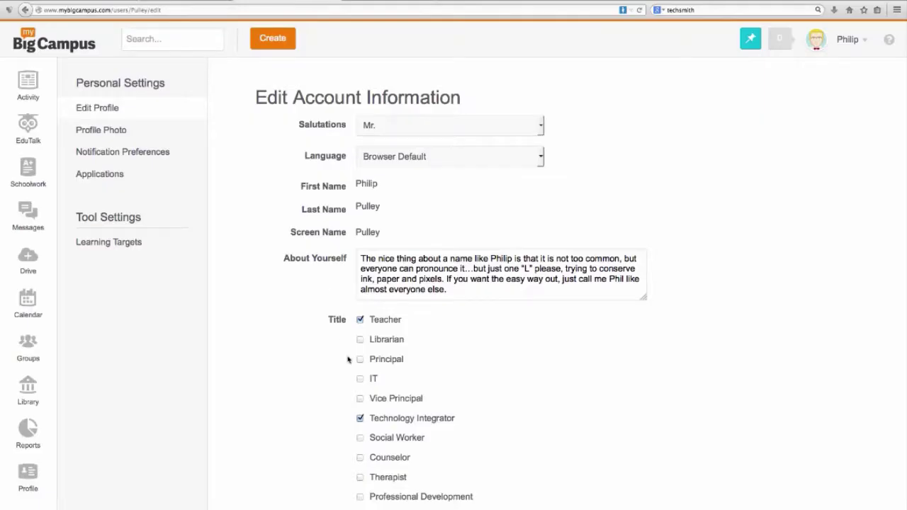
pyautogui.scroll(-15, 347, 359)
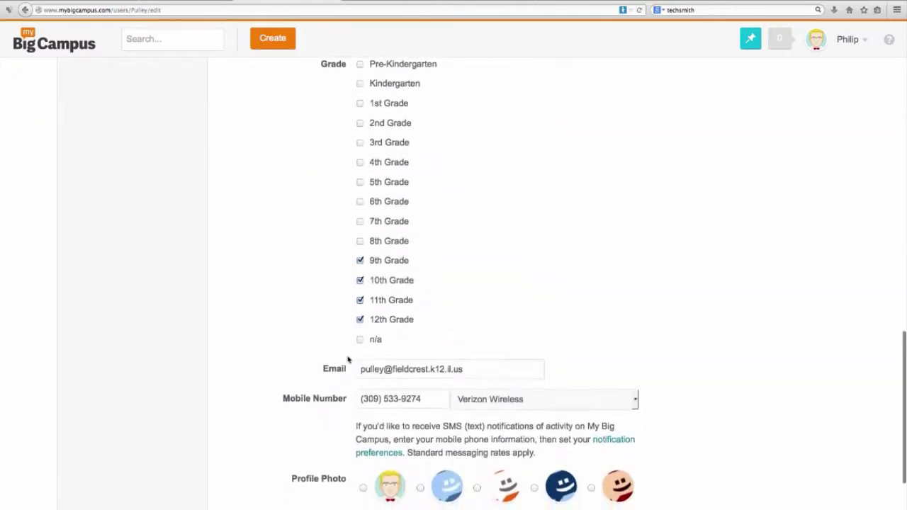
pyautogui.scroll(4, 347, 359)
pyautogui.scroll(6, 125, 206)
pyautogui.scroll(3, 71, 177)
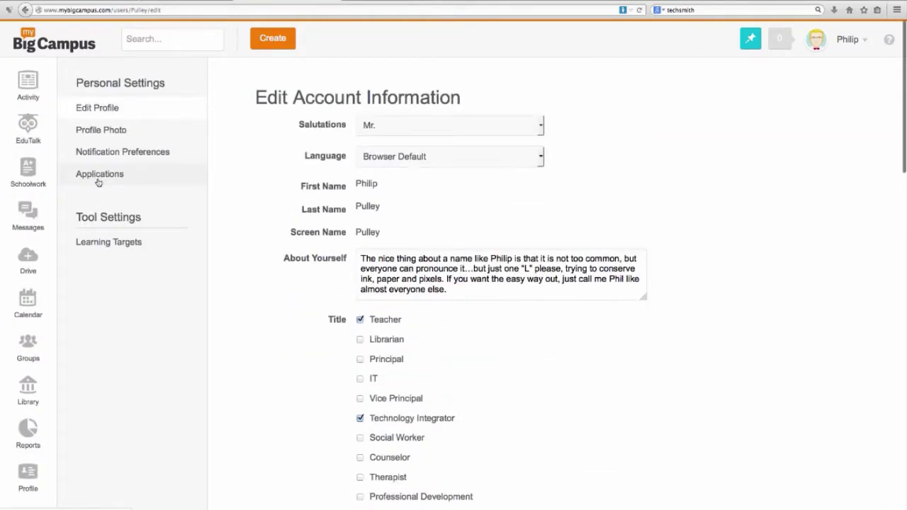
pyautogui.scroll(-1, 98, 181)
pyautogui.scroll(-15, 180, 319)
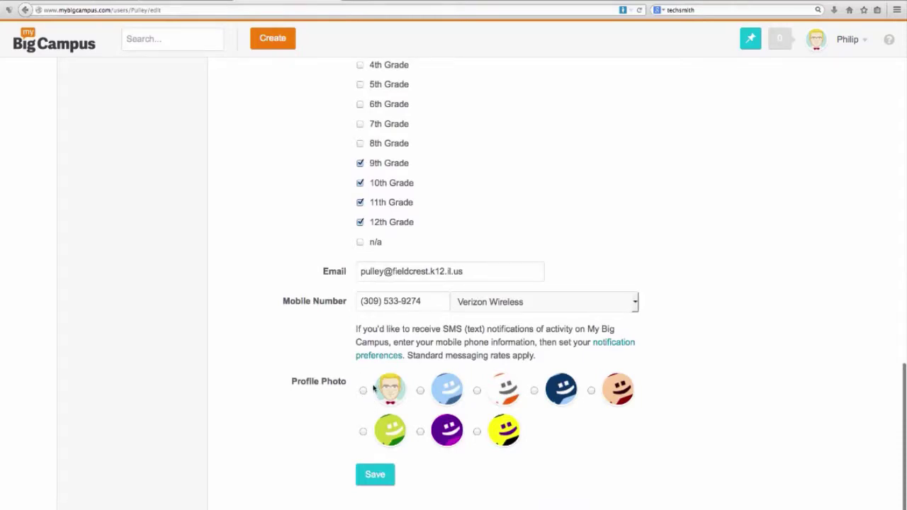
pyautogui.scroll(15, 297, 355)
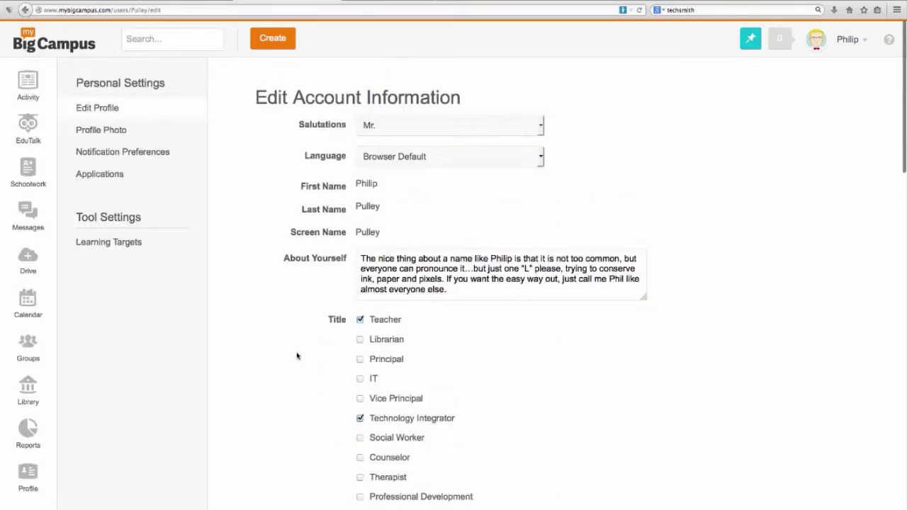
# Step: Upload the first image in the Dropbox "Photos and images" folder as the new profile photo
pyautogui.click(92, 132)
pyautogui.click(296, 178)
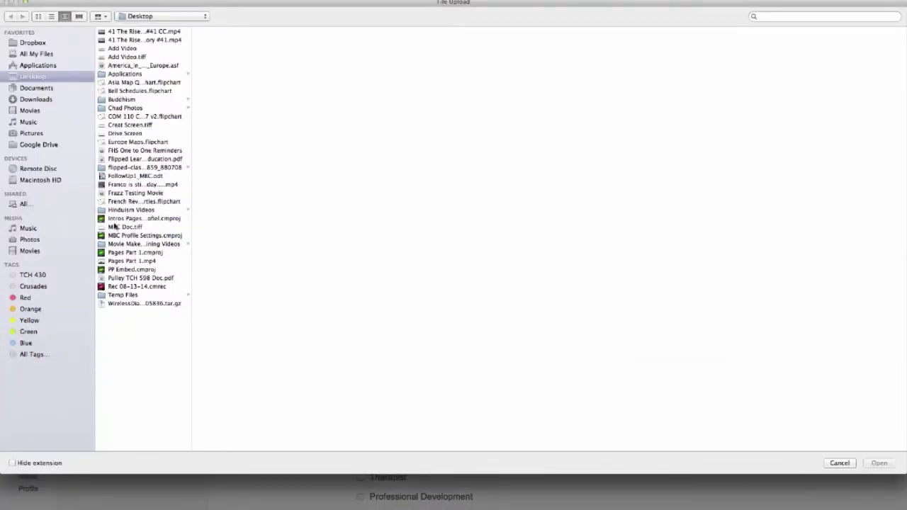
pyautogui.click(32, 44)
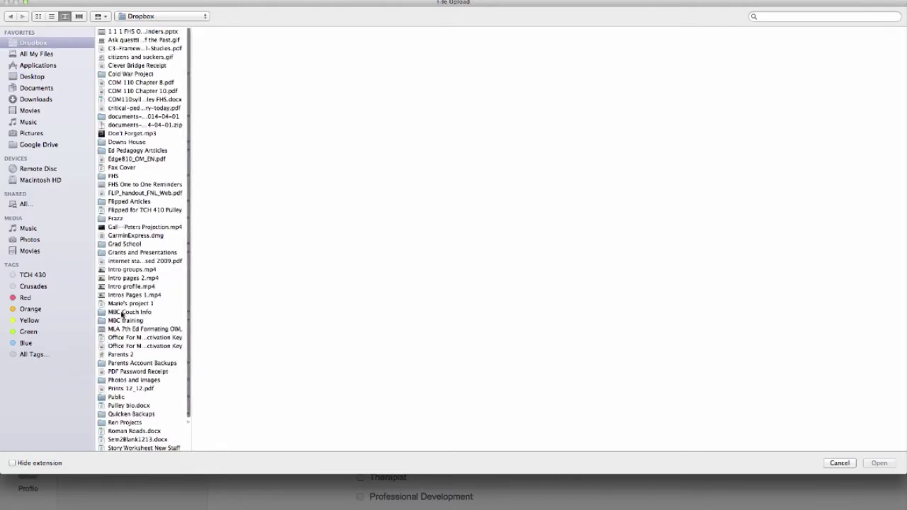
pyautogui.click(117, 380)
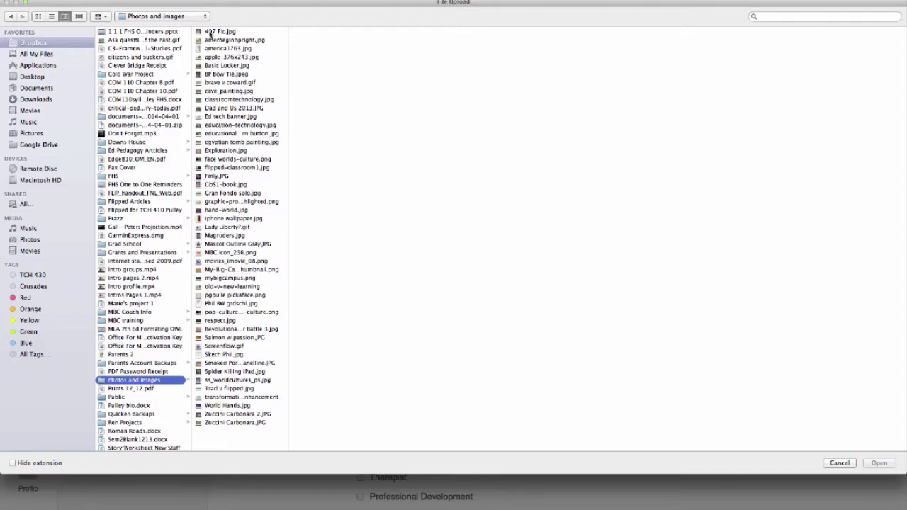
pyautogui.doubleClick(219, 32)
pyautogui.click(417, 179)
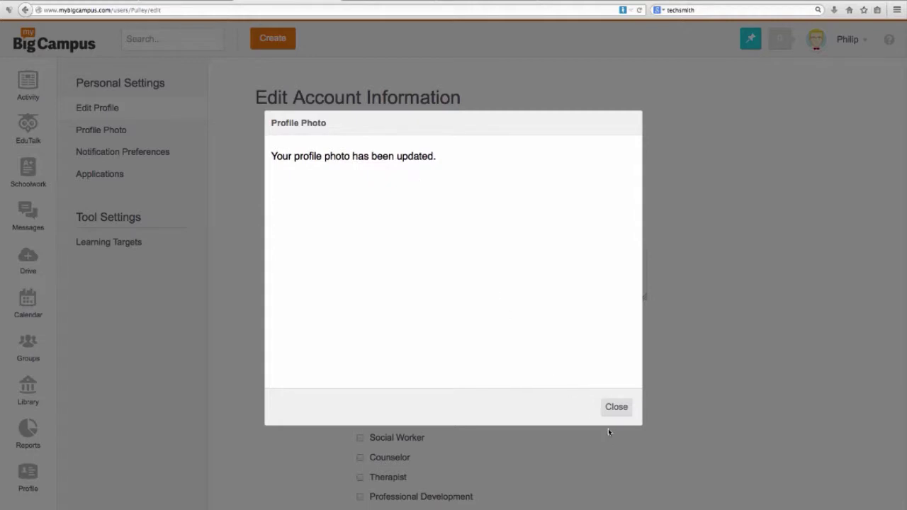
pyautogui.click(614, 408)
# Step: Save the account form with the new profile photo, dismiss the notification and return to the personal settings
pyautogui.scroll(-10, 613, 409)
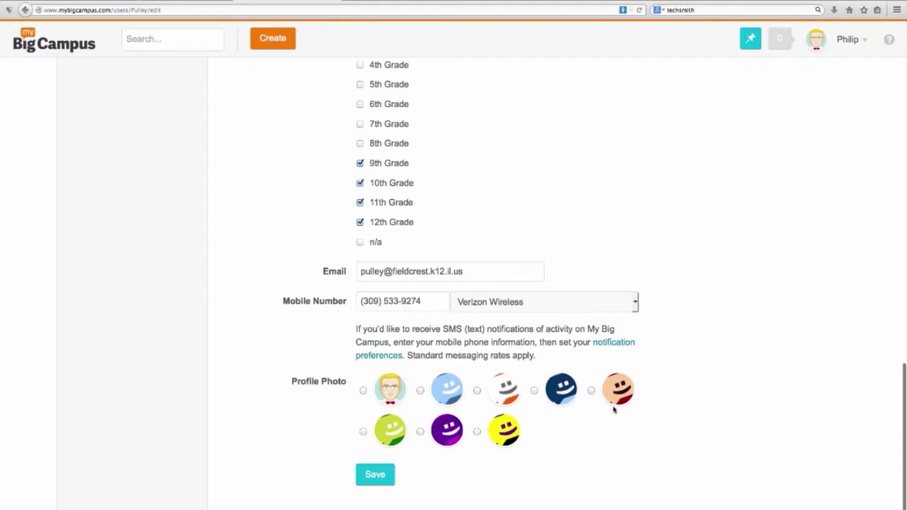
pyautogui.click(373, 475)
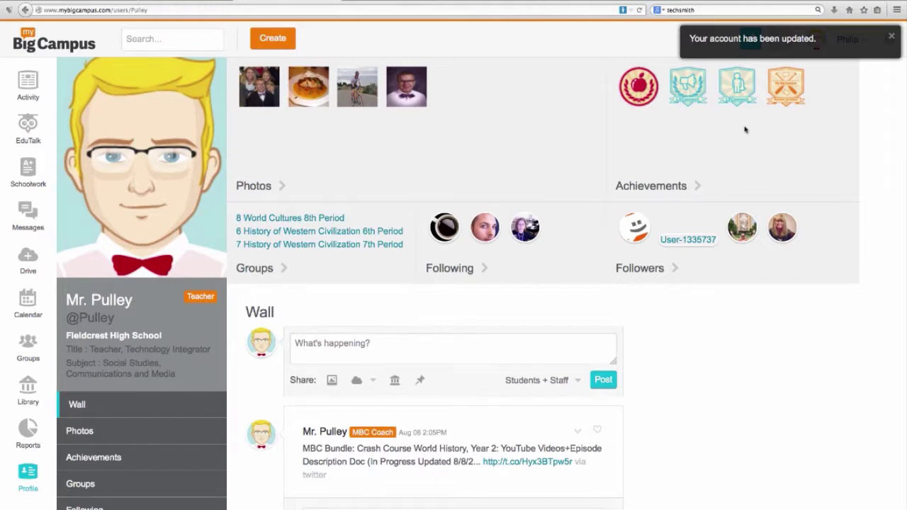
pyautogui.click(887, 40)
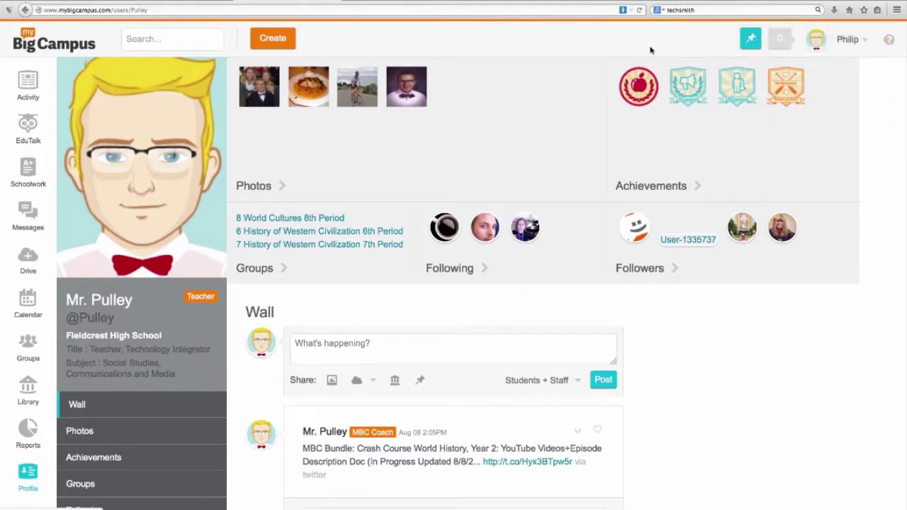
pyautogui.click(867, 42)
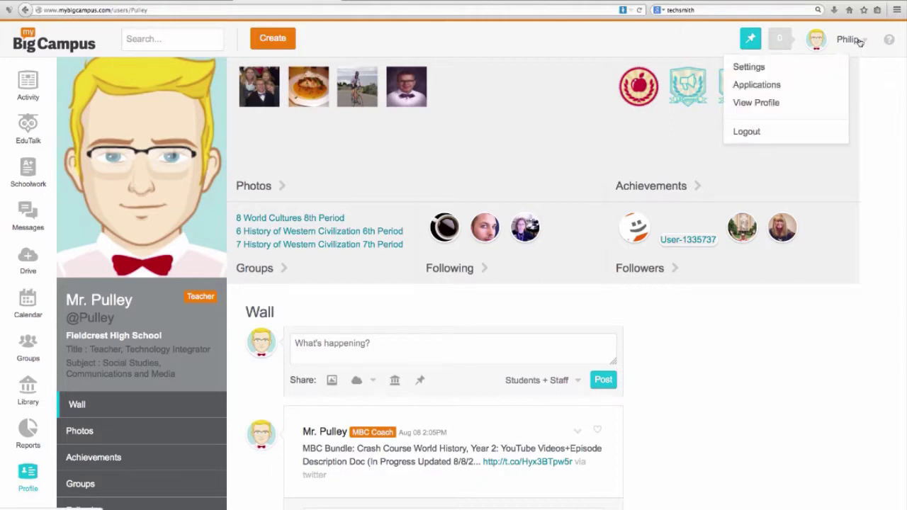
pyautogui.click(749, 67)
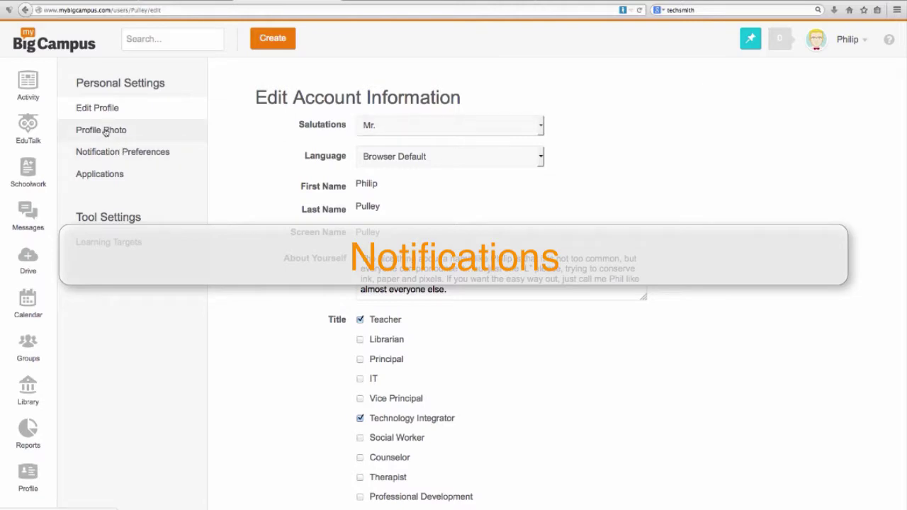
# Step: Review the email and SMS notification preferences, both the general ones and those for each group
pyautogui.click(101, 153)
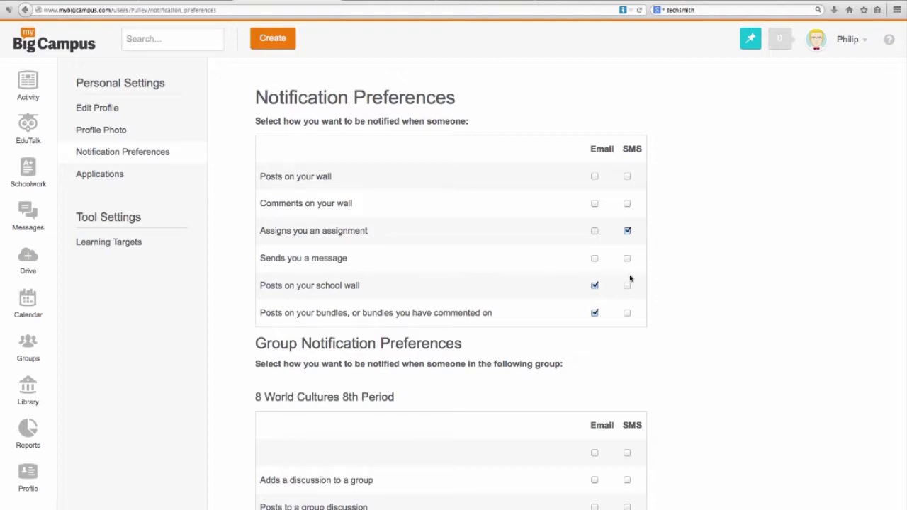
pyautogui.scroll(-3, 630, 279)
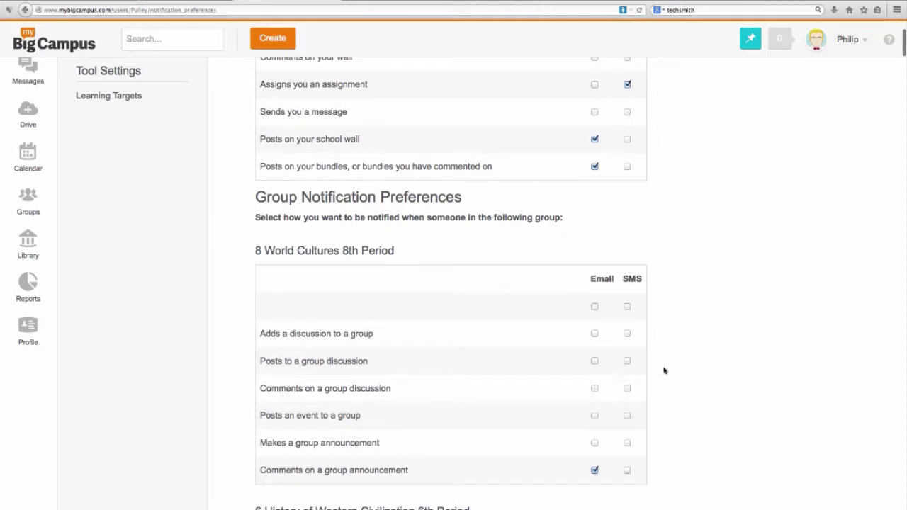
pyautogui.moveTo(447, 374)
pyautogui.scroll(-2, 447, 375)
pyautogui.scroll(4, 447, 375)
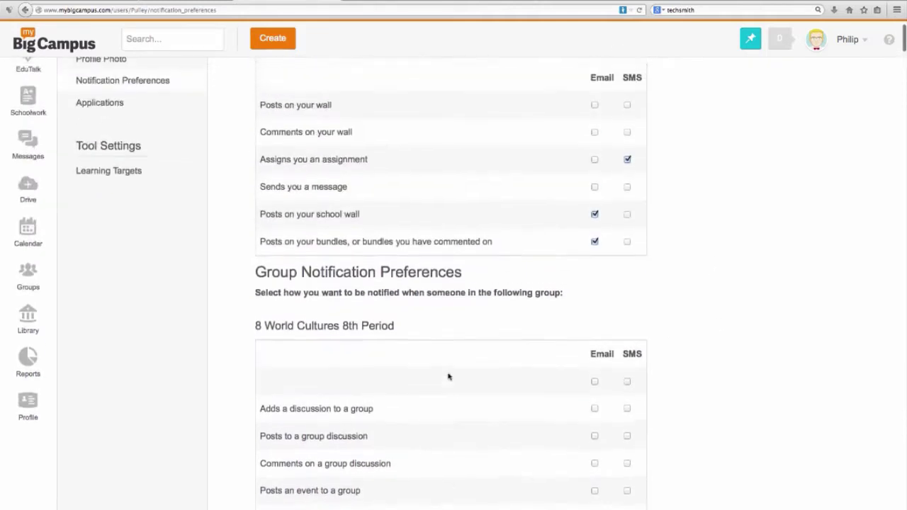
pyautogui.scroll(-2, 447, 375)
pyautogui.scroll(-2, 447, 376)
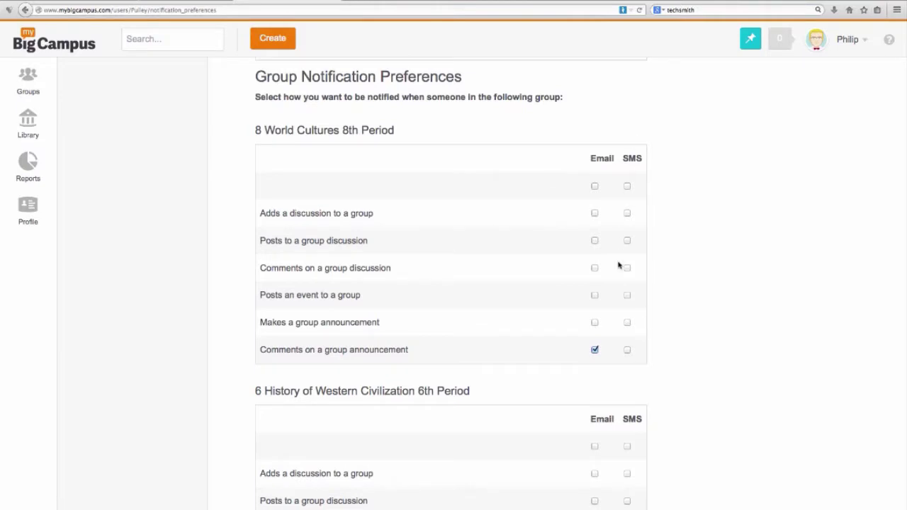
pyautogui.scroll(-10, 618, 265)
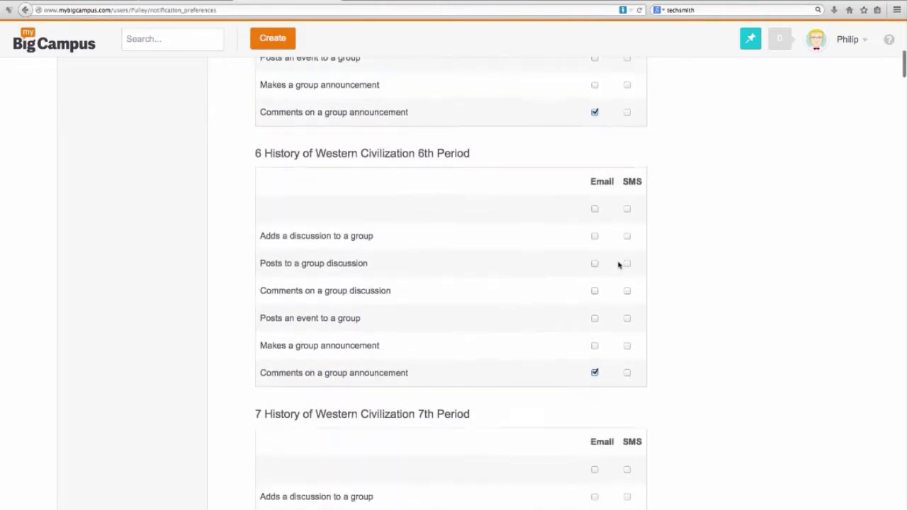
pyautogui.scroll(-15, 618, 265)
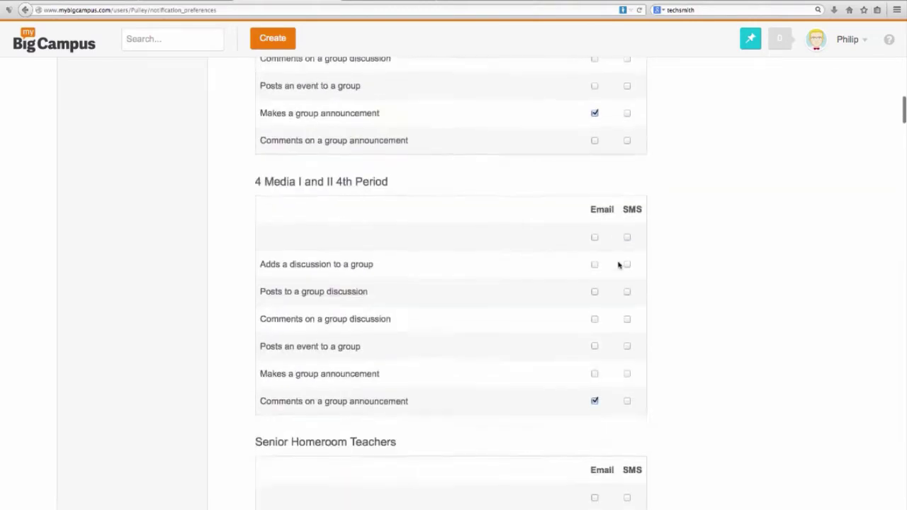
pyautogui.scroll(20, 617, 265)
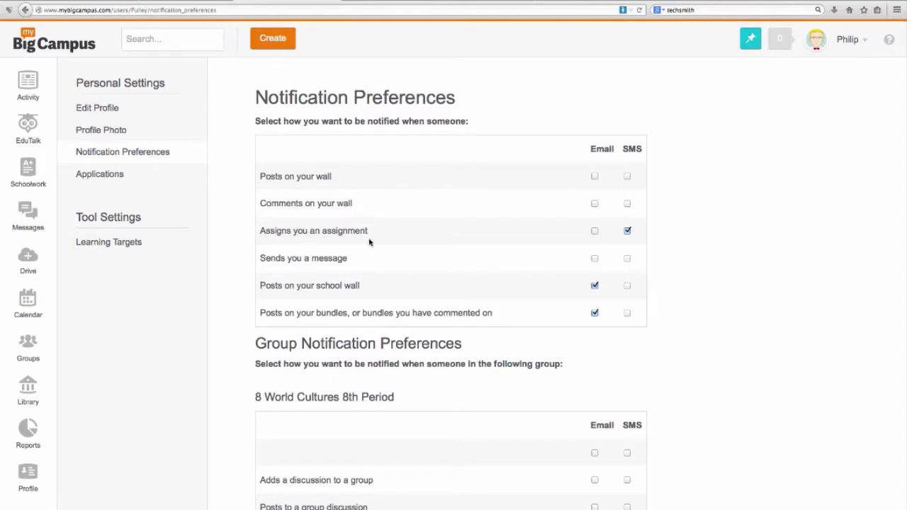
pyautogui.scroll(-3, 369, 239)
pyautogui.scroll(3, 369, 240)
# Step: Check the list of recent notifications, then save the notification preferences
pyautogui.click(780, 45)
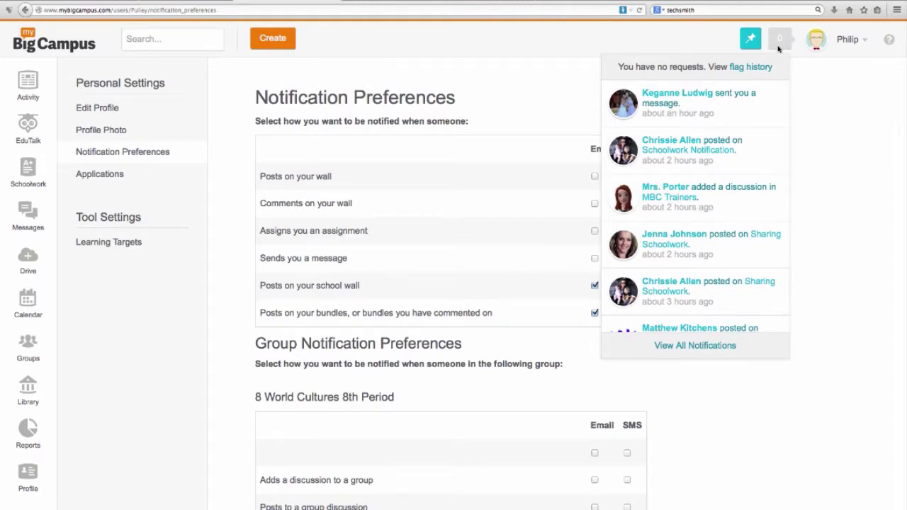
pyautogui.click(807, 153)
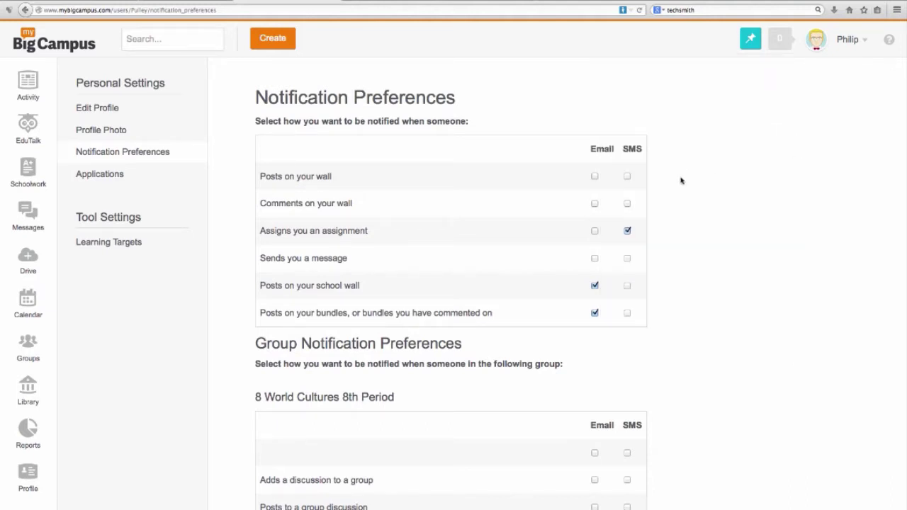
pyautogui.scroll(-20, 680, 180)
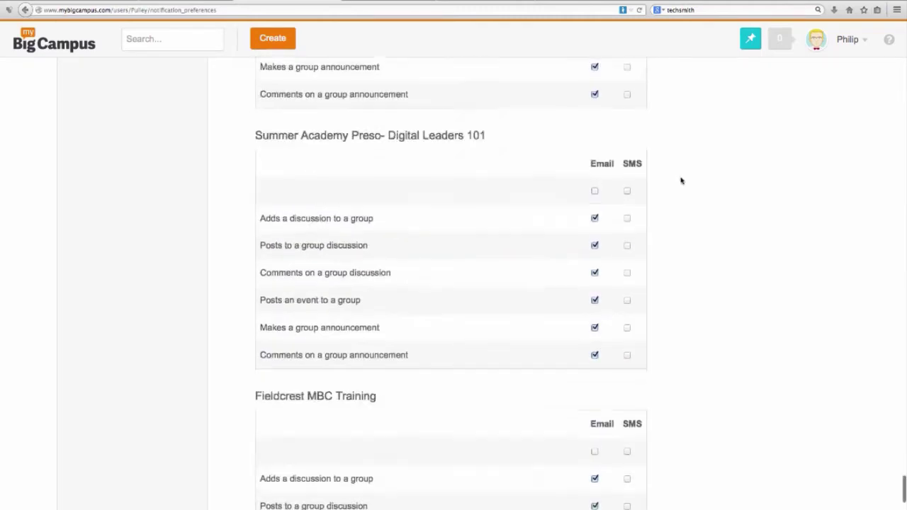
pyautogui.scroll(-3, 680, 180)
pyautogui.click(624, 478)
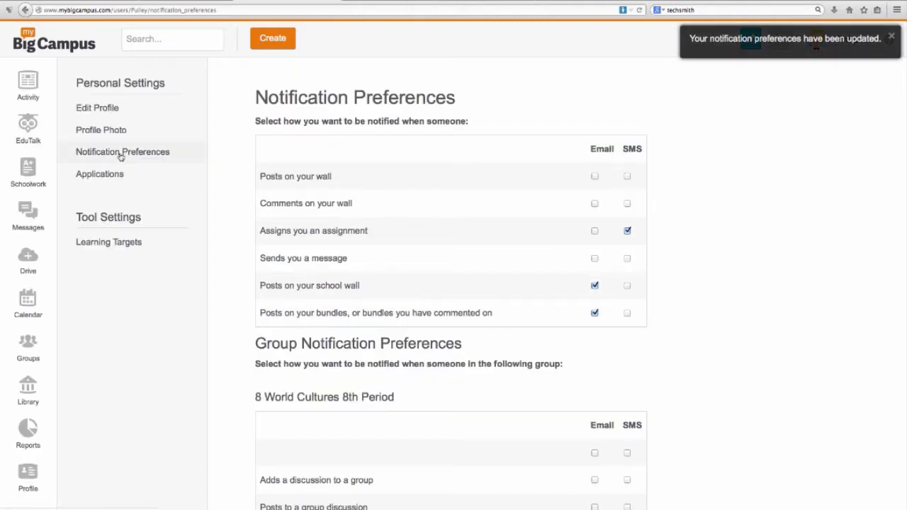
# Step: Review the Google, OneDrive, Twitter and Facebook integrations in the Applications settings
pyautogui.click(108, 179)
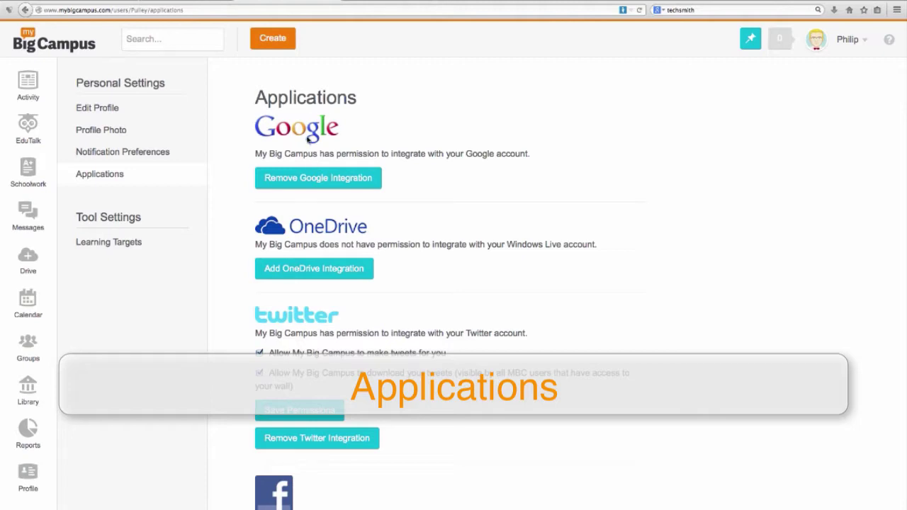
pyautogui.scroll(-2, 307, 139)
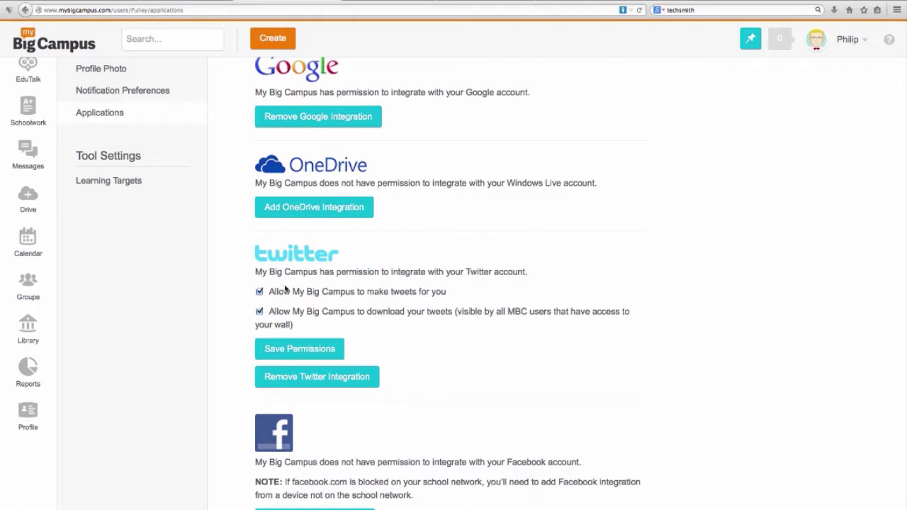
pyautogui.scroll(-2, 286, 288)
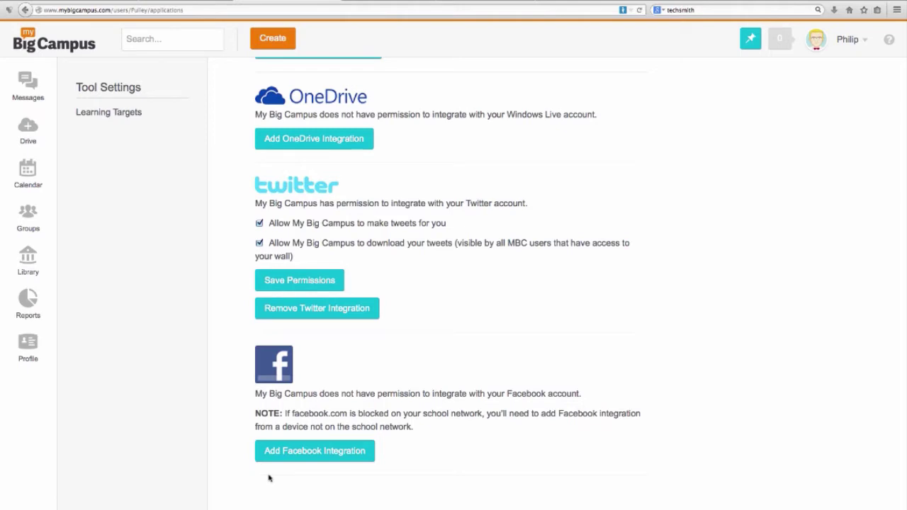
pyautogui.scroll(4, 269, 478)
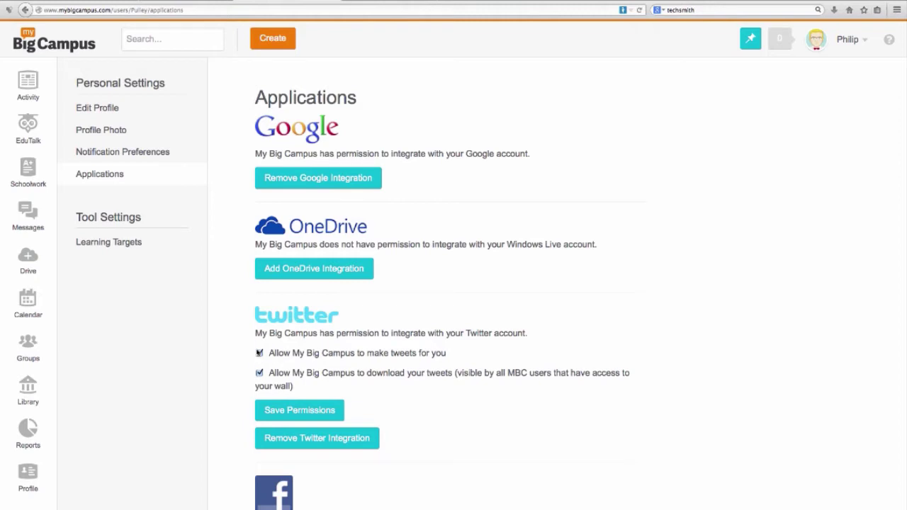
# Step: Clear the Twitter permission that allows My Big Campus to make tweets
pyautogui.click(259, 352)
pyautogui.scroll(-3, 456, 252)
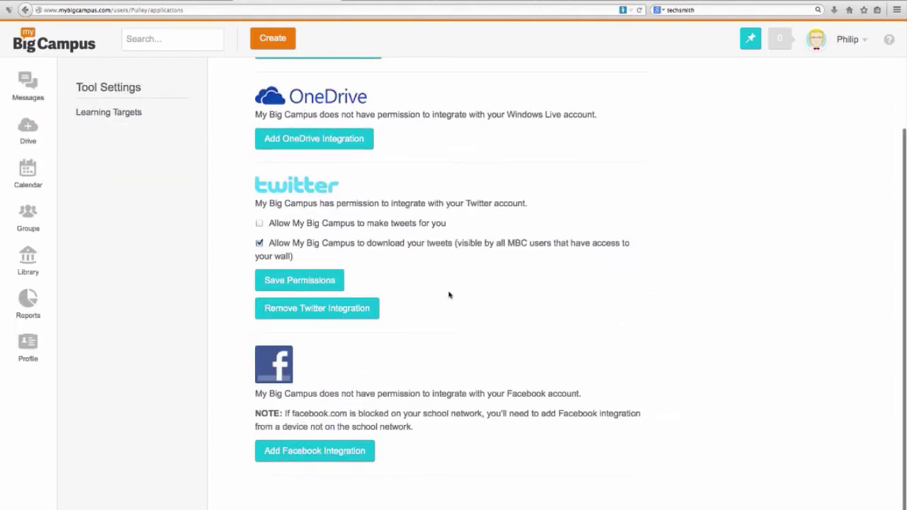
pyautogui.scroll(3, 449, 295)
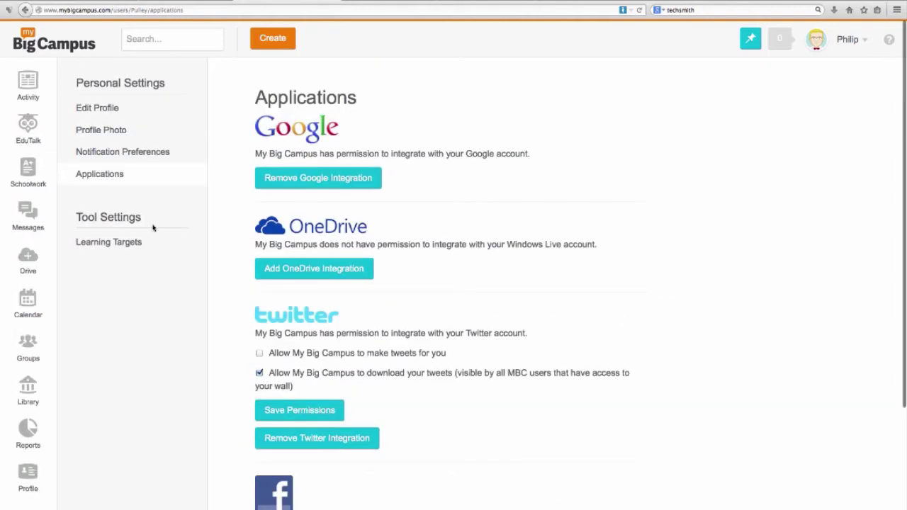
# Step: Start a new learning target based on the Common Core State Standards
pyautogui.click(115, 242)
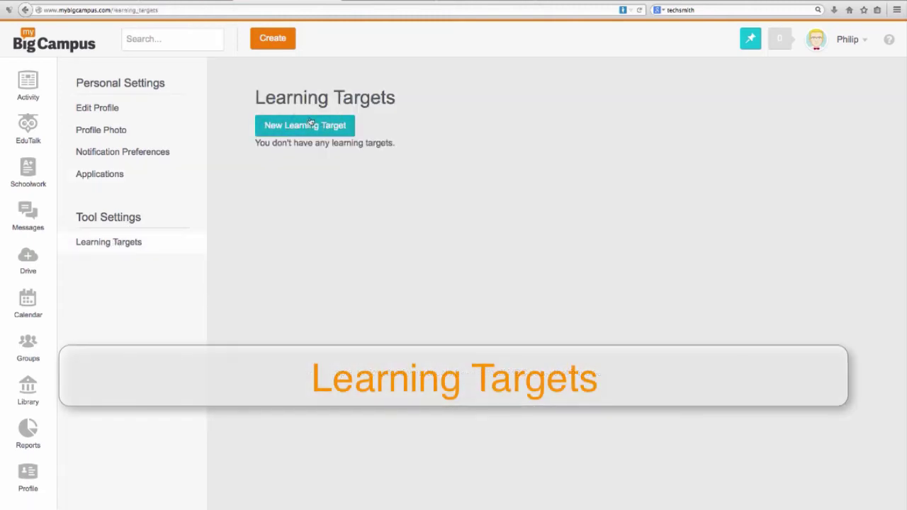
pyautogui.click(304, 127)
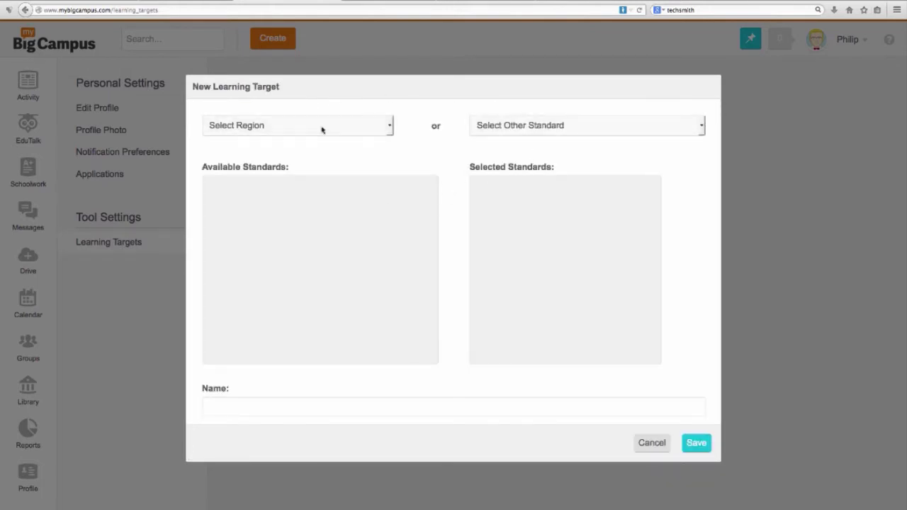
pyautogui.click(577, 129)
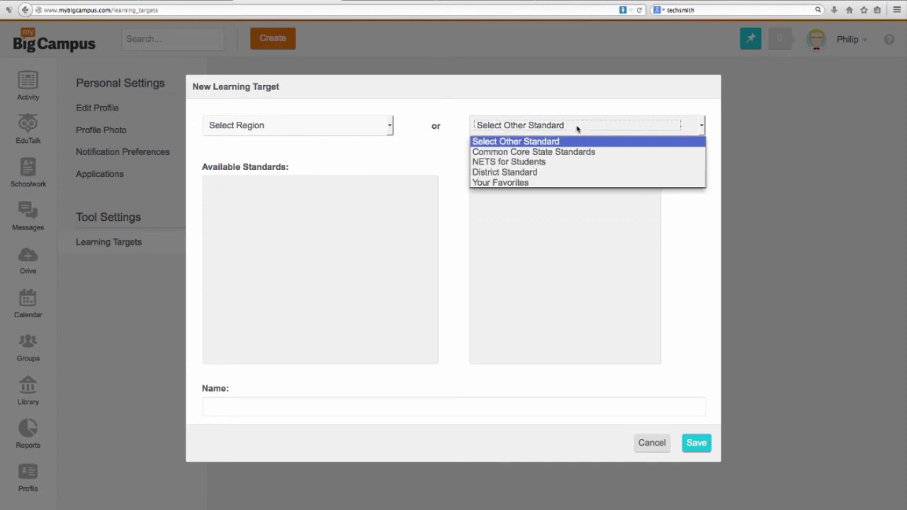
pyautogui.click(573, 153)
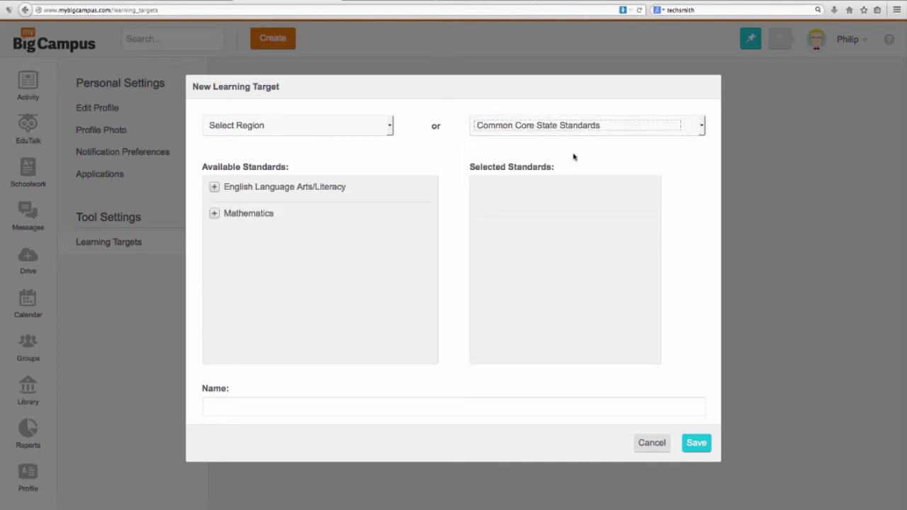
# Step: Browse the Grade 3 standards under English Language Arts/Literacy and try to save the learning target without a name
pyautogui.click(215, 188)
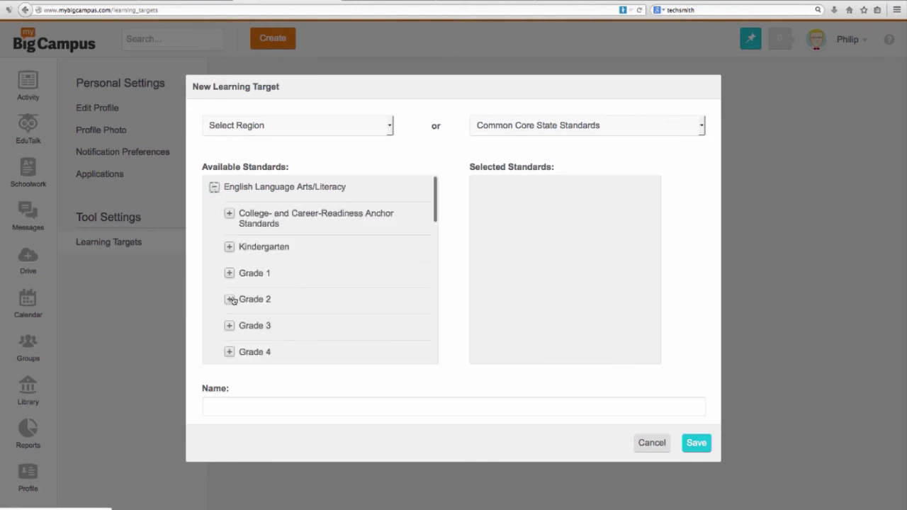
pyautogui.click(229, 326)
pyautogui.scroll(-3, 340, 276)
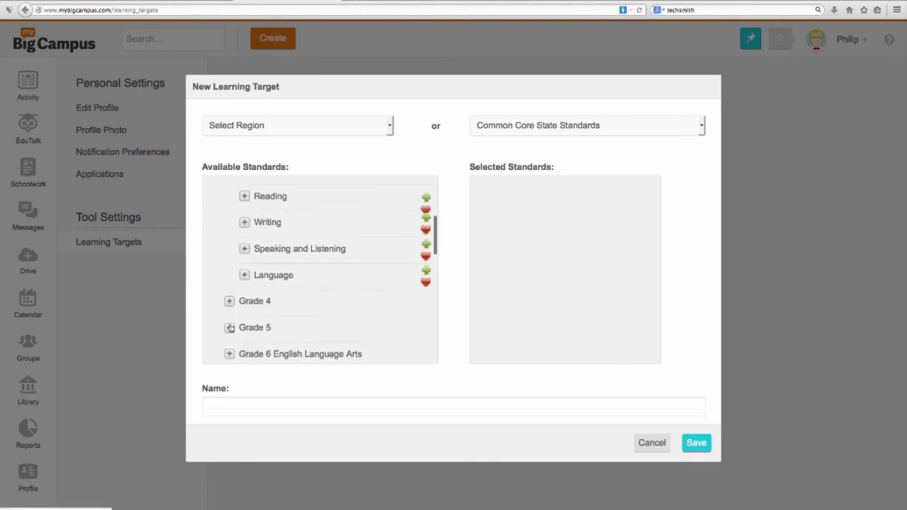
pyautogui.scroll(3, 340, 276)
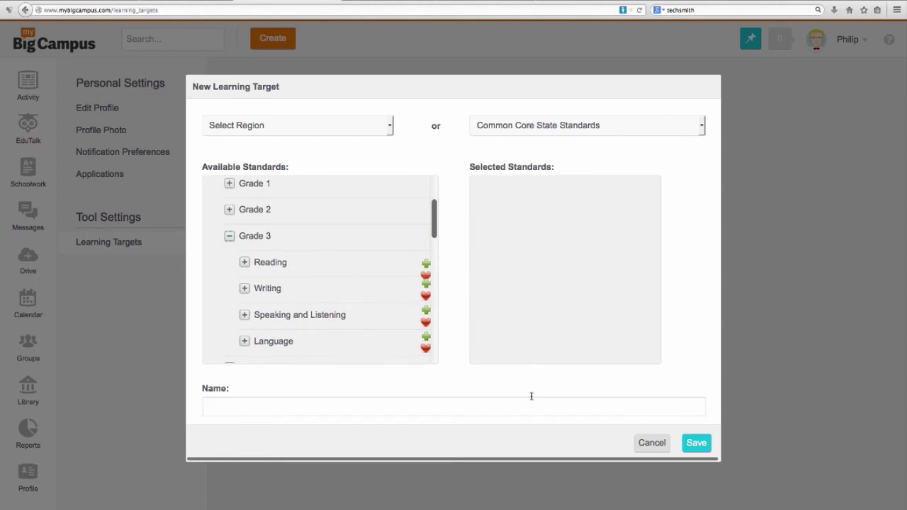
pyautogui.click(695, 444)
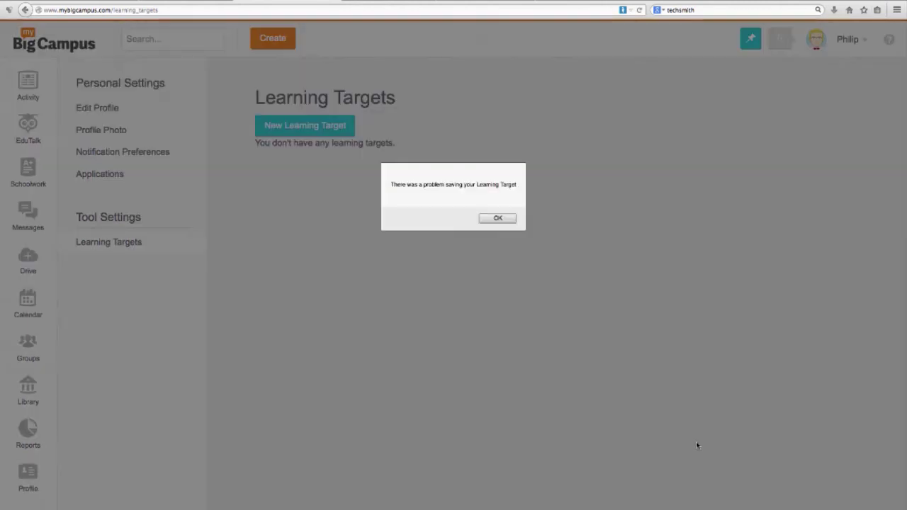
pyautogui.click(500, 219)
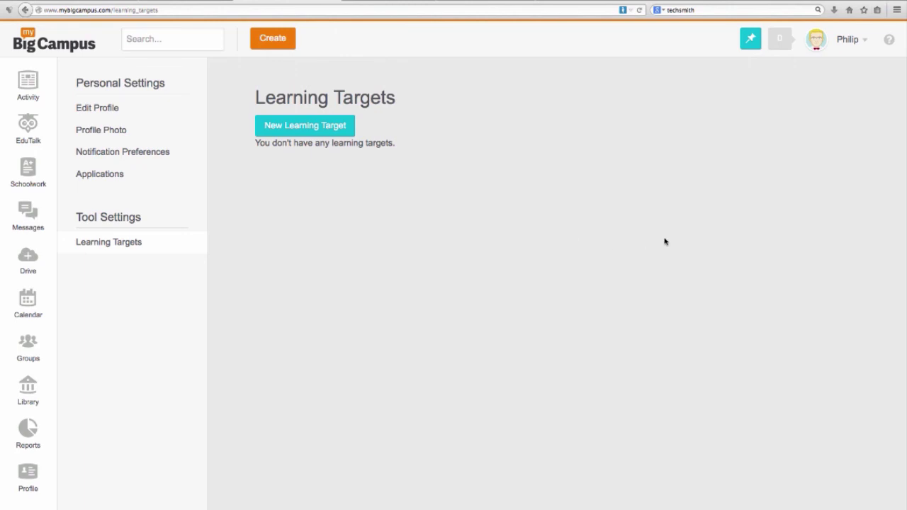
# Step: Reopen the profile editing form and look at the contact and profile photo fields at its end
pyautogui.click(95, 107)
pyautogui.scroll(-10, 478, 362)
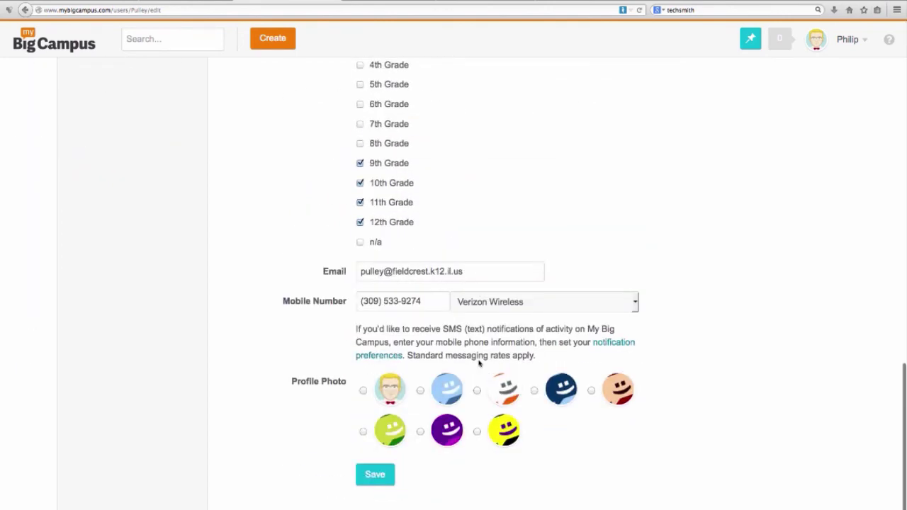